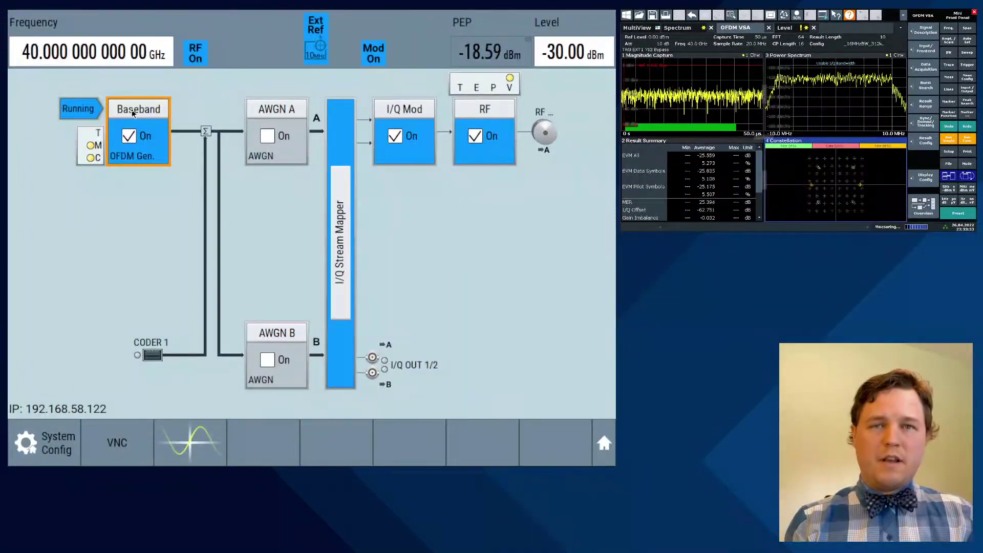
# Step: Review the baseband's physical OFDM parameters in the general settings of OFDM Signal Generation
pyautogui.click(133, 113)
pyautogui.scroll(4, 132, 113)
pyautogui.scroll(-4, 155, 295)
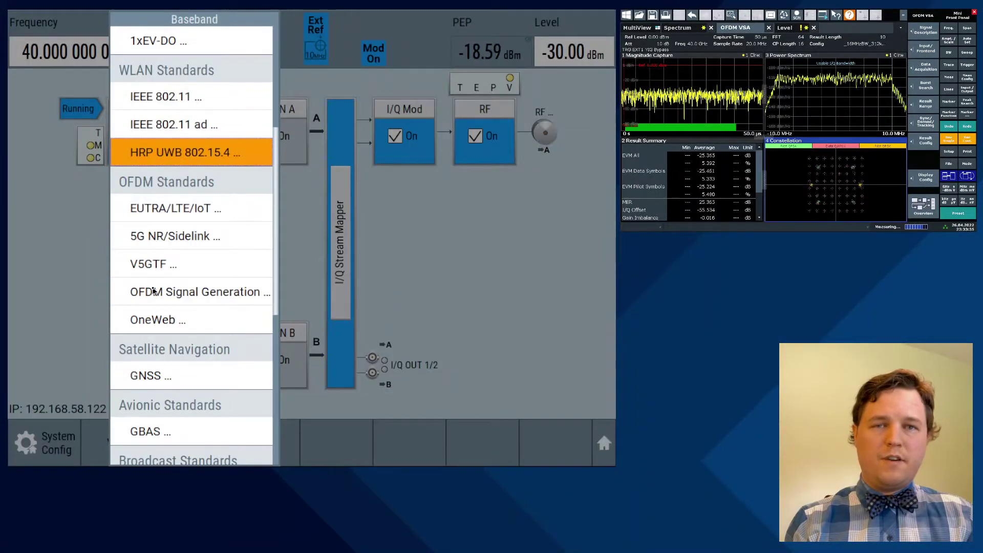
pyautogui.click(155, 293)
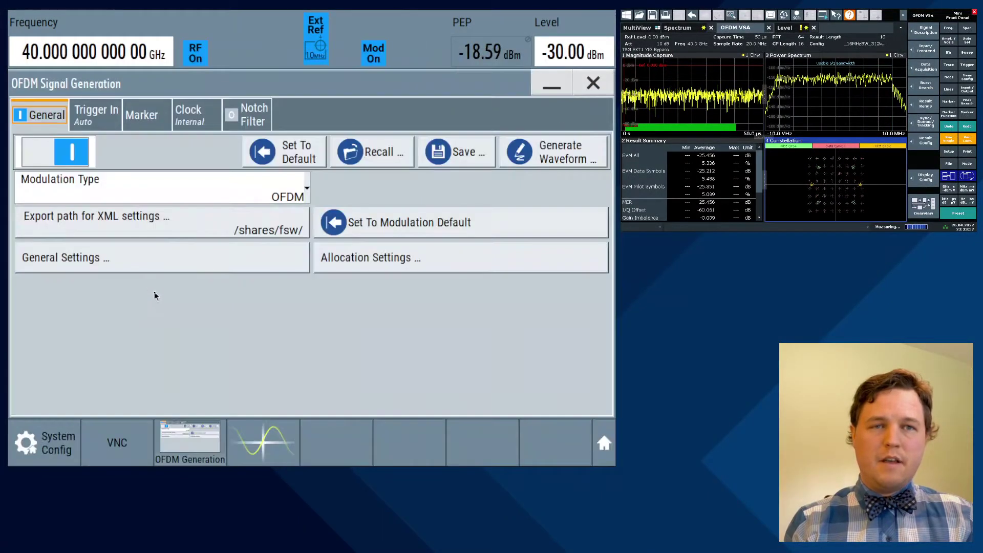
pyautogui.click(134, 260)
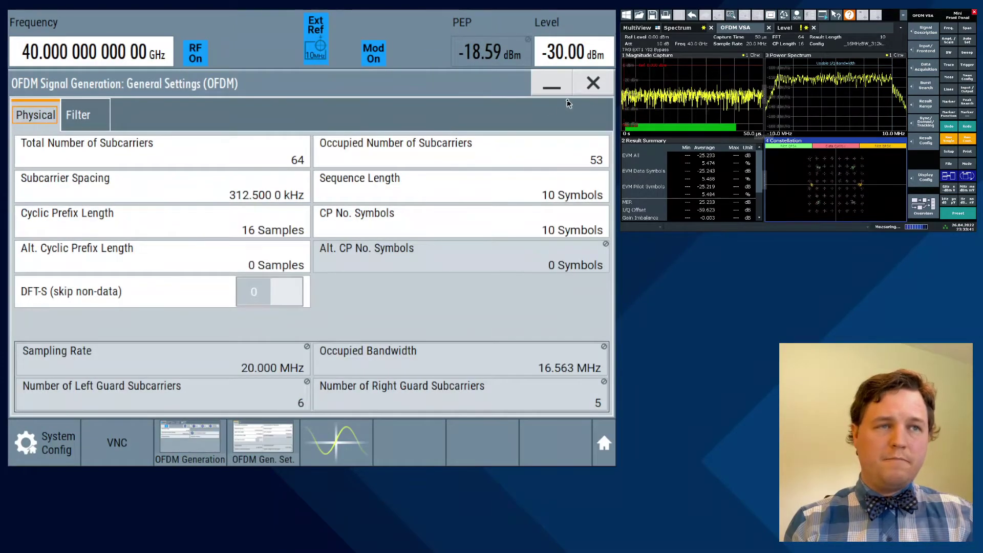
pyautogui.click(590, 85)
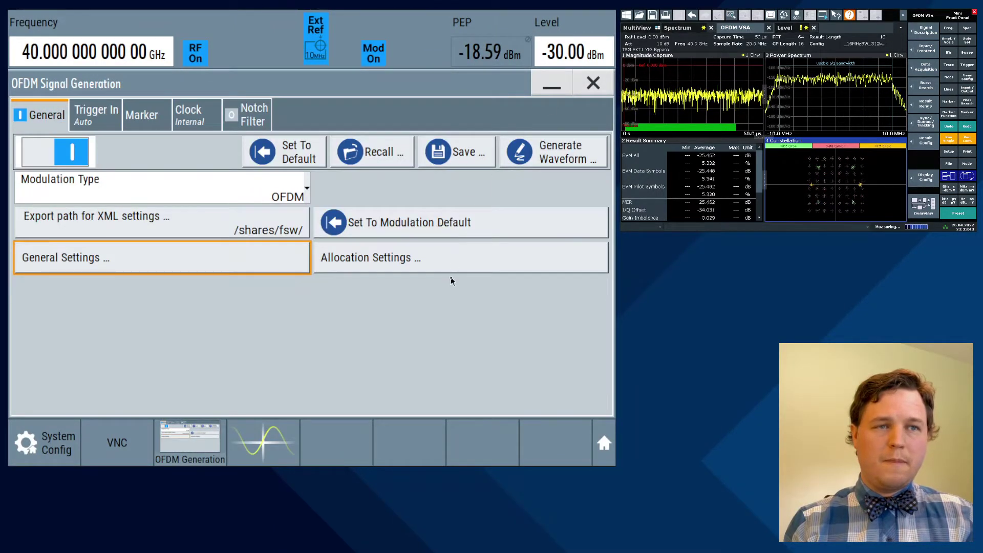
# Step: Review the OFDM allocation list and the time plan in the allocation settings
pyautogui.click(412, 257)
pyautogui.click(97, 117)
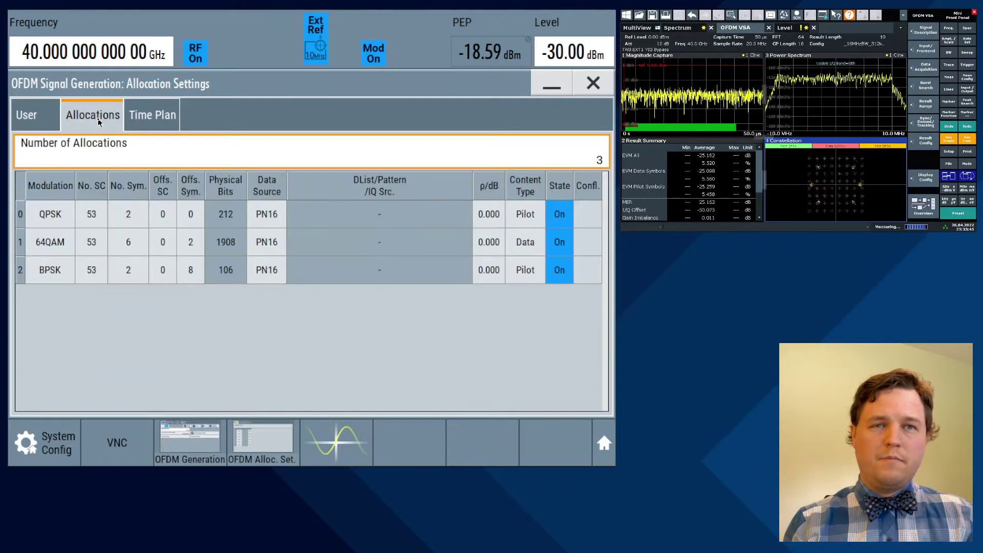
pyautogui.click(152, 126)
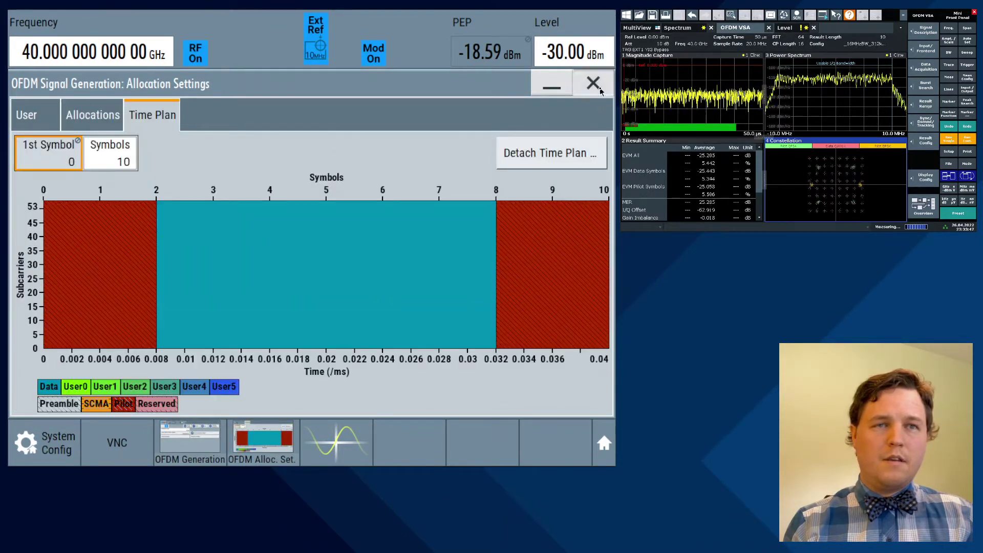
pyautogui.press('Escape')
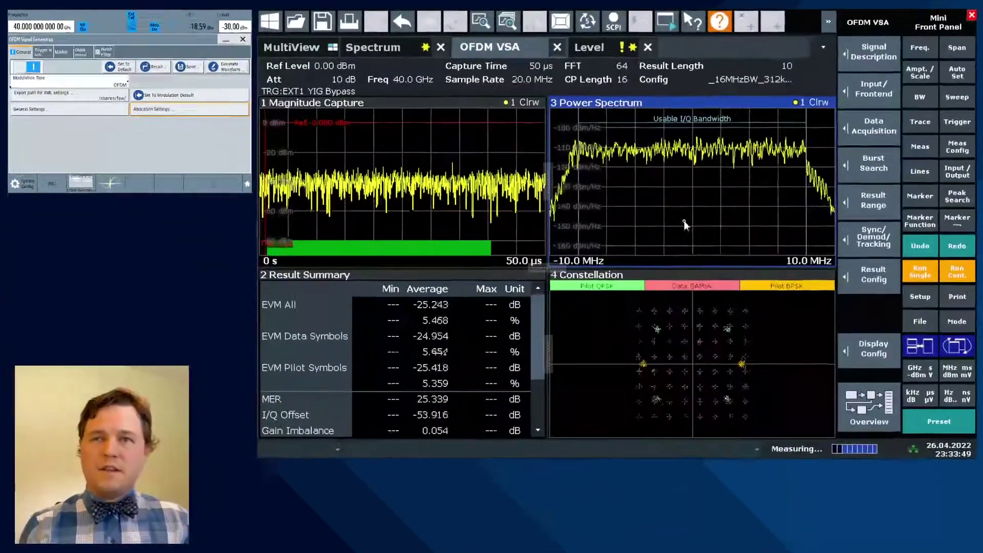
# Step: Switch to the OFDM VSA analyzer and review its signal description and its synchronization, demodulation and tracking settings
pyautogui.click(873, 51)
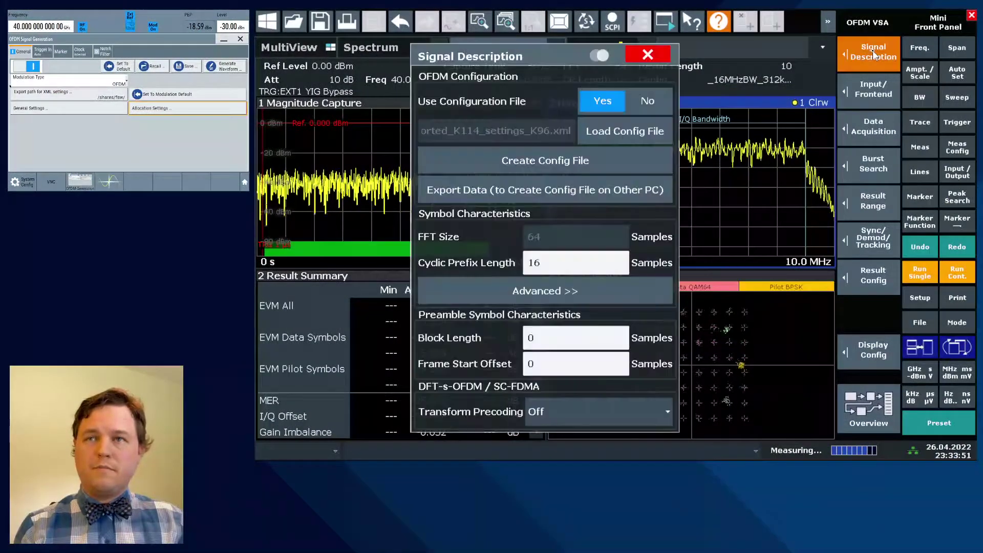
pyautogui.click(647, 56)
pyautogui.click(842, 241)
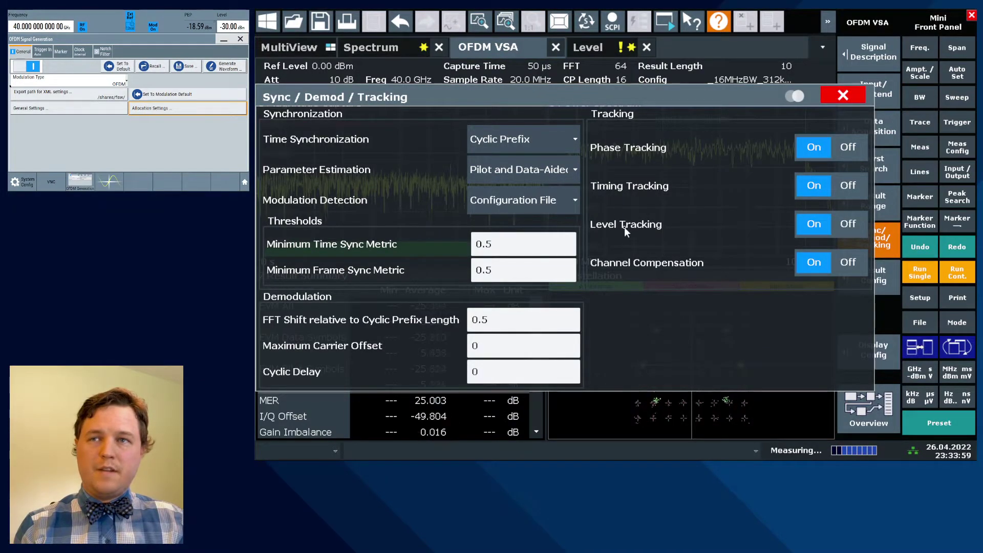
pyautogui.click(842, 95)
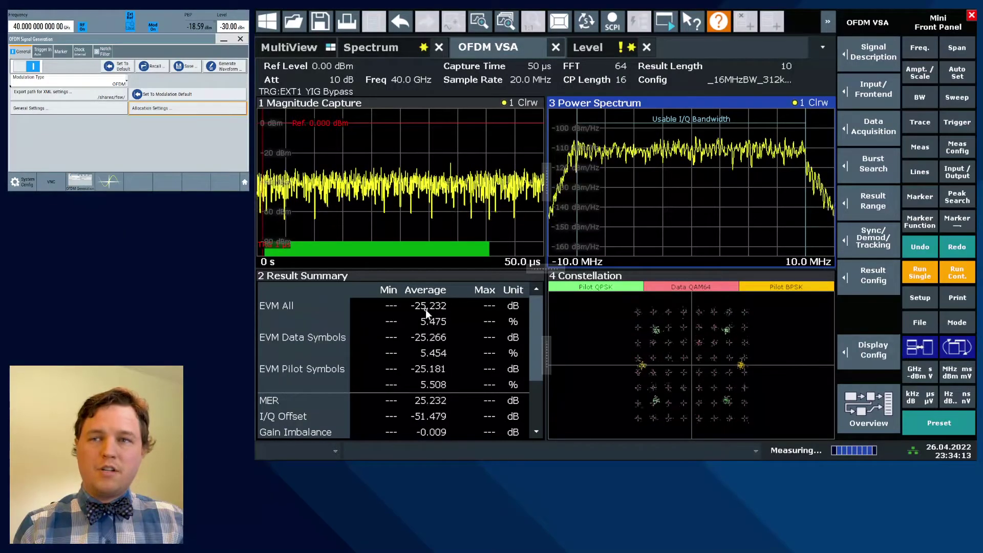
# Step: Switch to the R&S MMO software and create a new characterization configuration
pyautogui.hotkey('alt', 'shift', 'u')
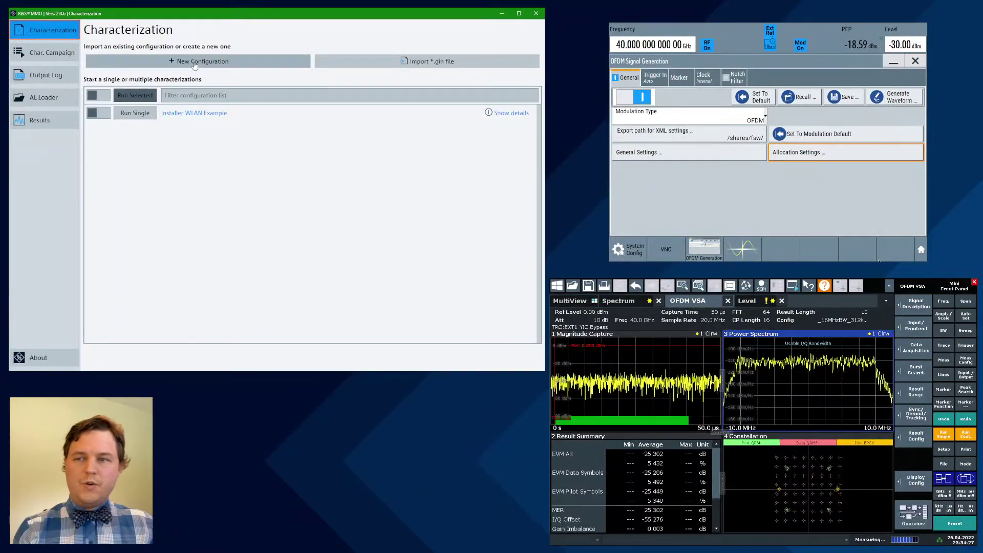
pyautogui.click(202, 61)
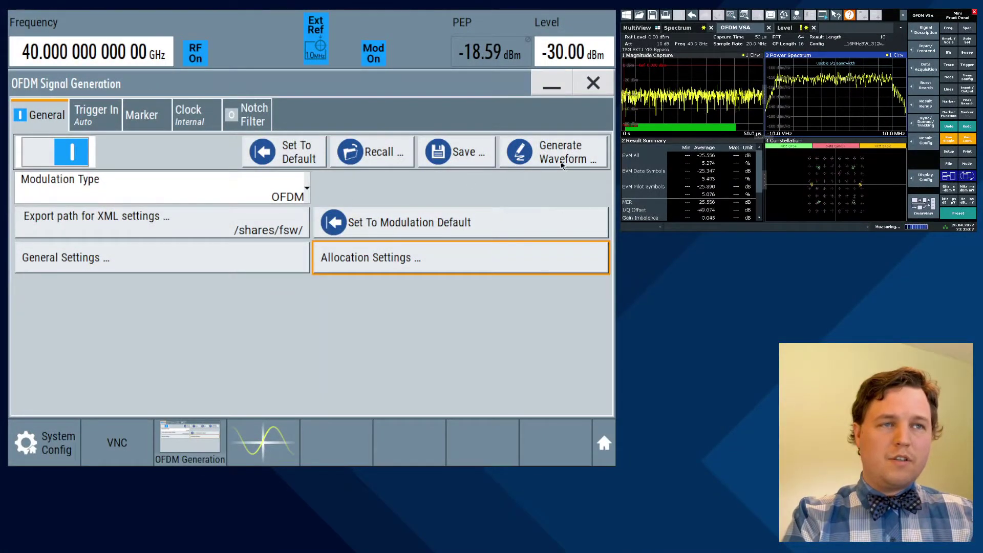
# Step: On the signal generator, generate a waveform file named MyOFDMWaveform from the OFDM settings and minimize the OFDM dialog
pyautogui.click(561, 163)
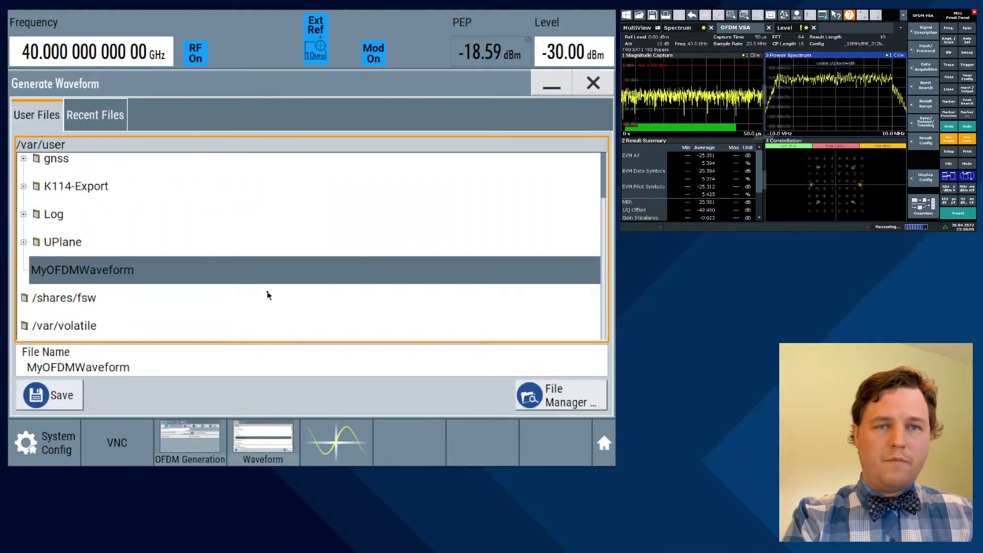
pyautogui.click(61, 395)
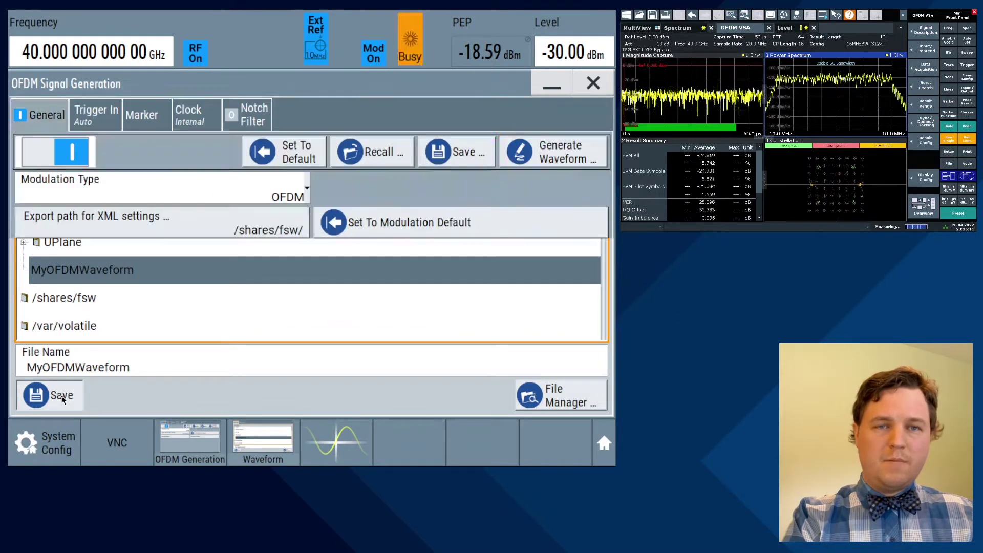
pyautogui.click(556, 88)
# Step: Load the MyOFDMWaveform file from /var/user into the baseband's ARB generator and turn the ARB on
pyautogui.click(143, 113)
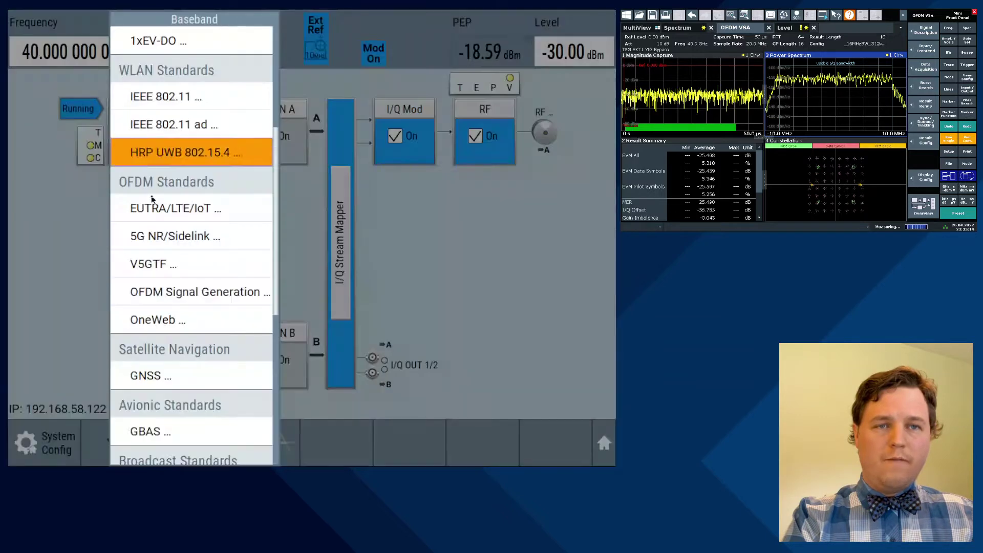
pyautogui.moveTo(171, 408); pyautogui.dragTo(184, 191)
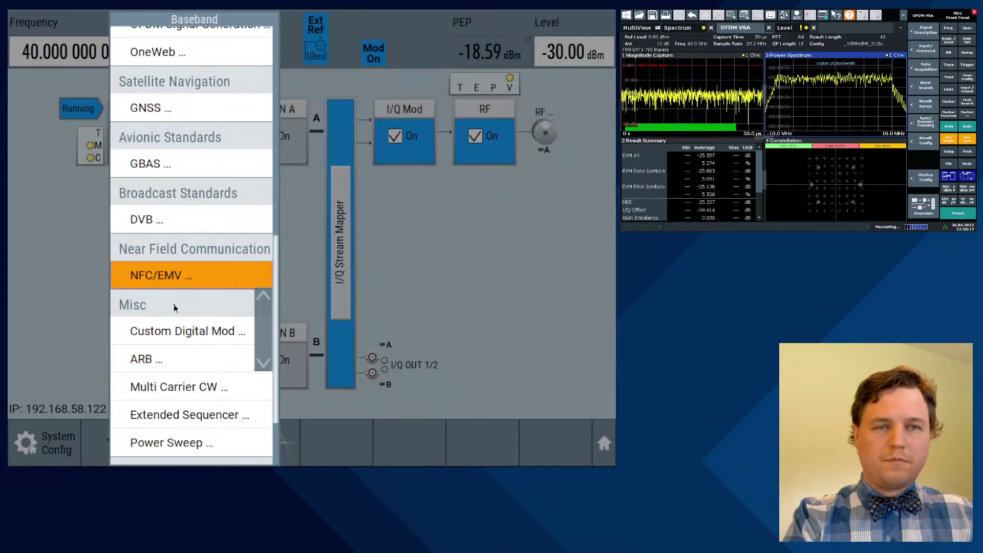
pyautogui.click(153, 356)
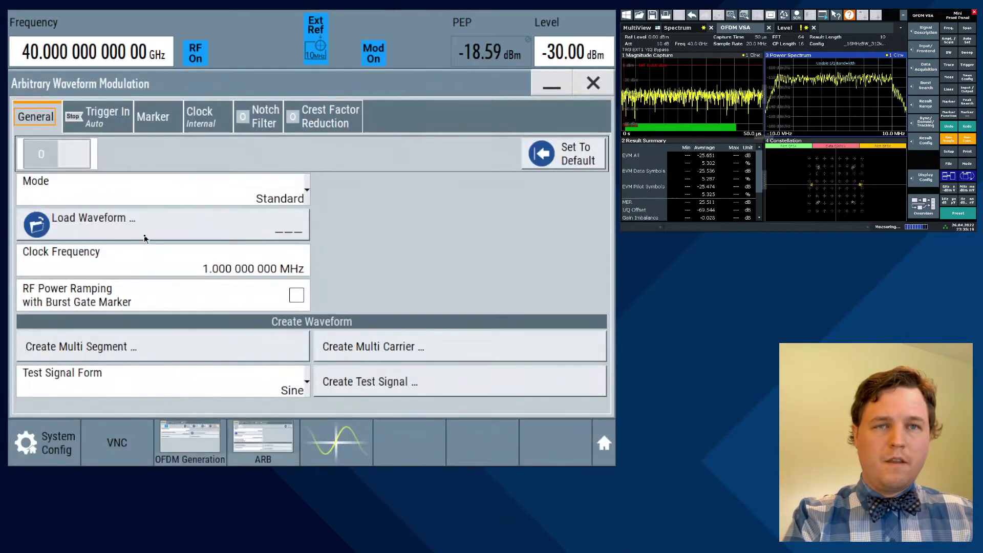
pyautogui.click(145, 238)
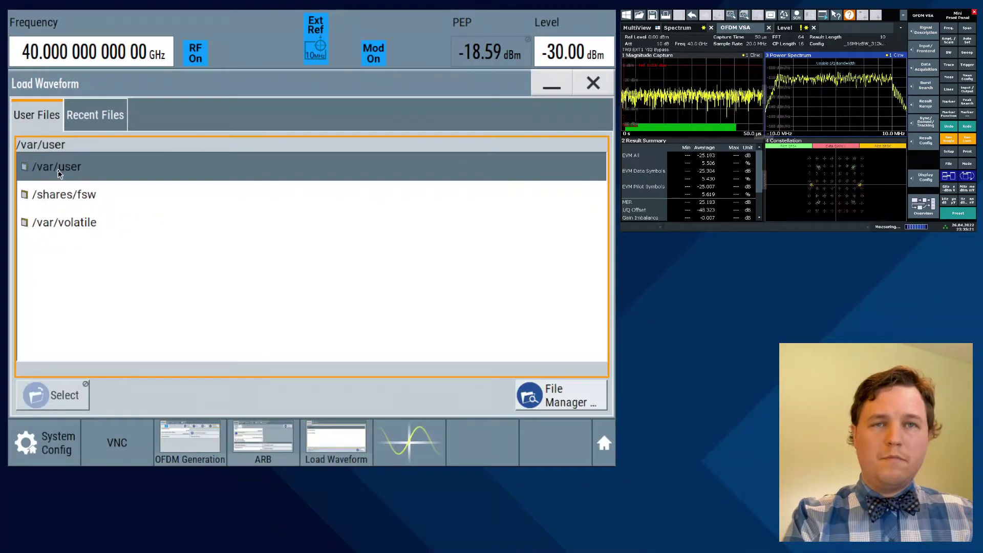
pyautogui.click(57, 173)
pyautogui.click(82, 333)
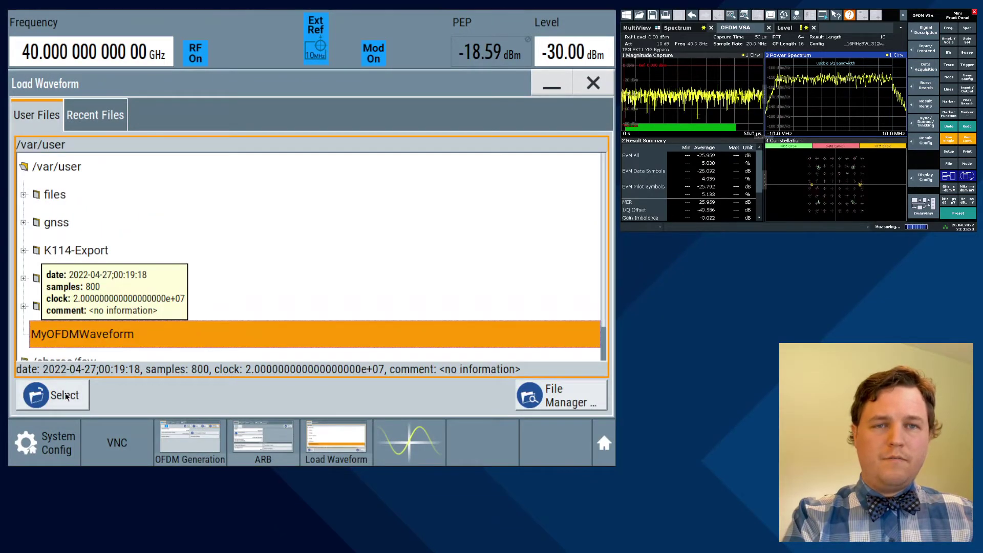
pyautogui.click(65, 396)
pyautogui.click(67, 157)
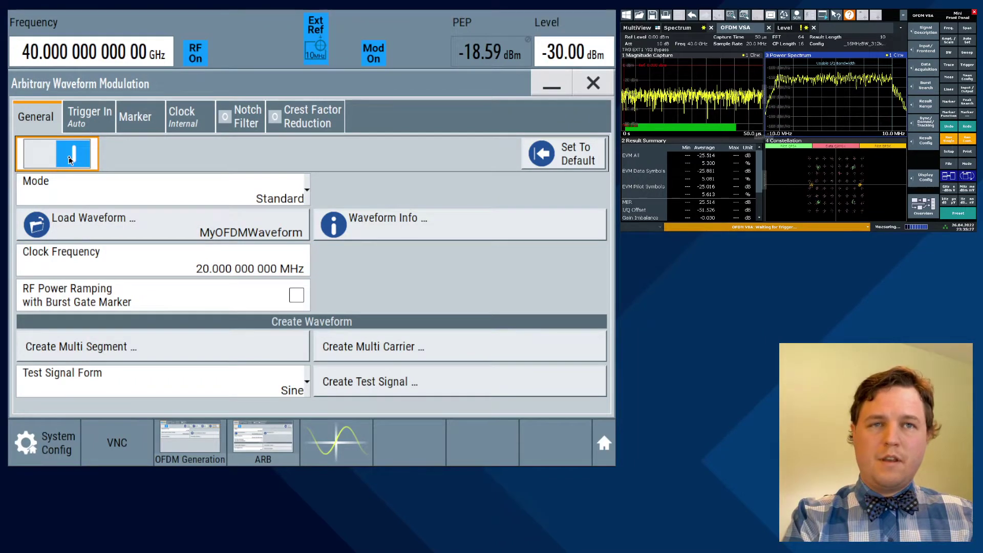
# Step: Set the mode of Marker 1 in the arbitrary waveform modulation to Restart and minimize the dialog
pyautogui.click(134, 124)
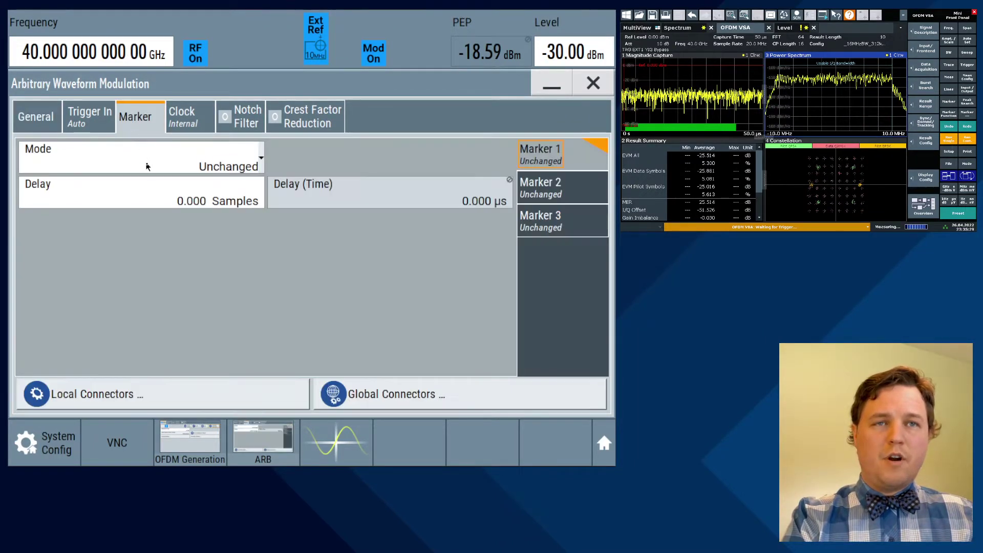
pyautogui.click(152, 163)
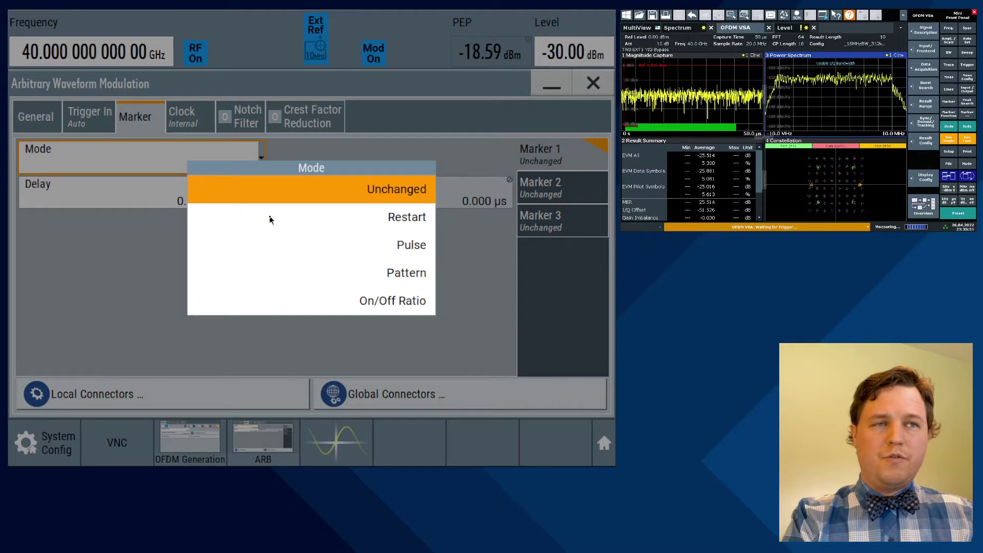
pyautogui.click(270, 217)
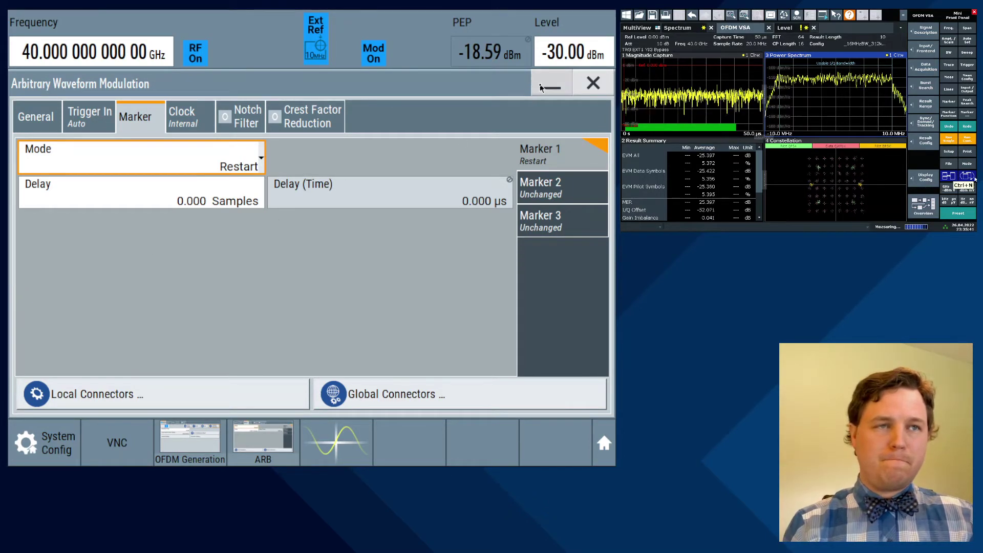
pyautogui.click(541, 88)
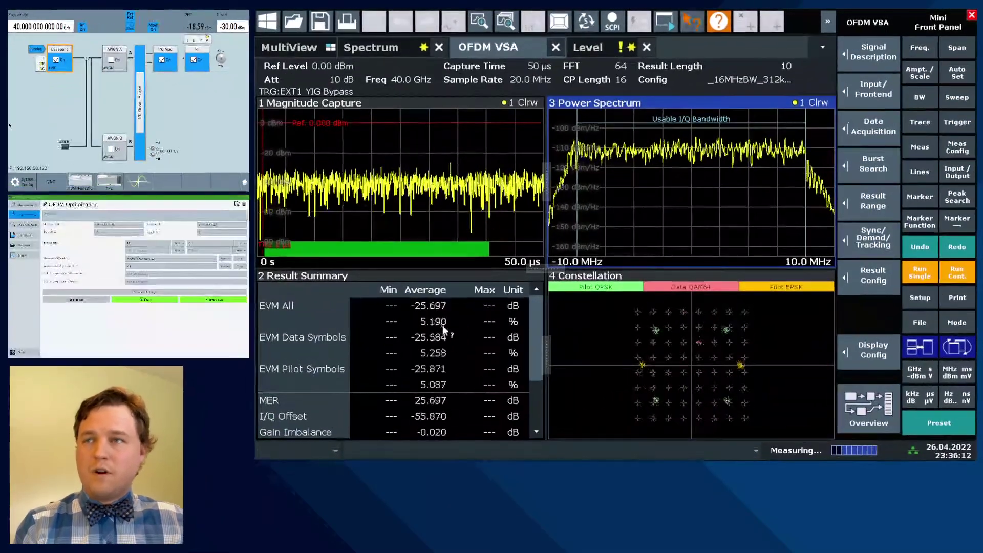
# Step: Look up the analyzer help on the Result Summary and its FETCh:SUMMary[:ALL]? remote command
pyautogui.press('F1')
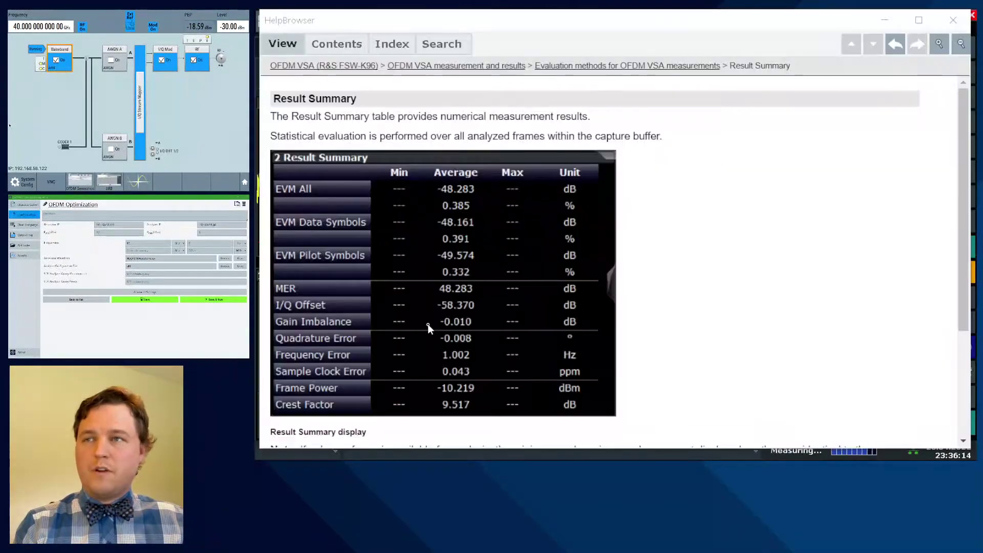
pyautogui.scroll(-3, 840, 267)
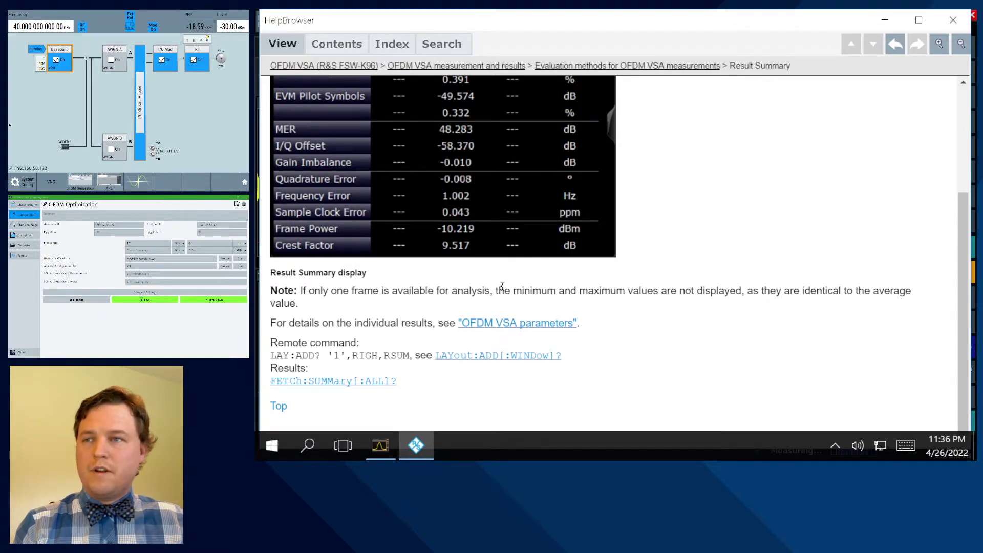
pyautogui.click(377, 382)
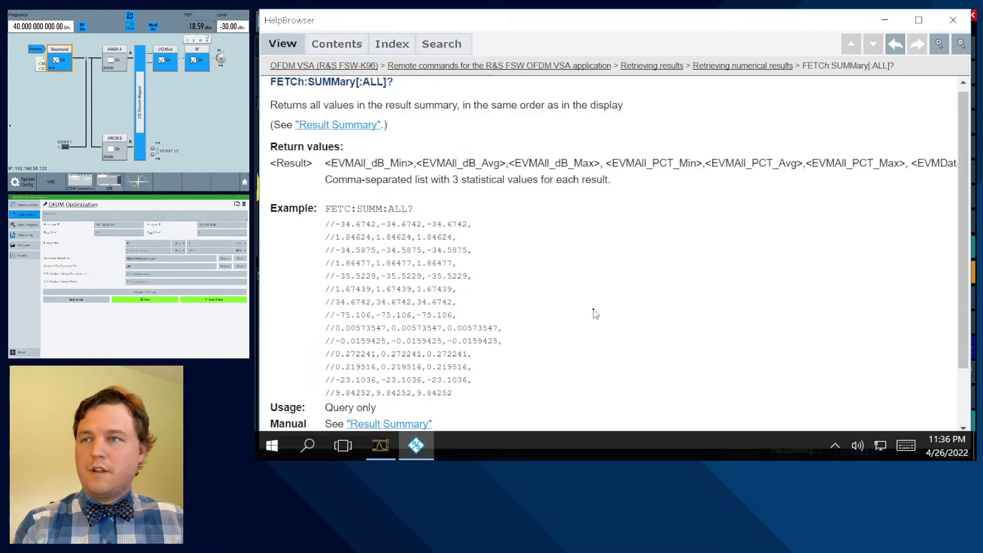
pyautogui.click(953, 20)
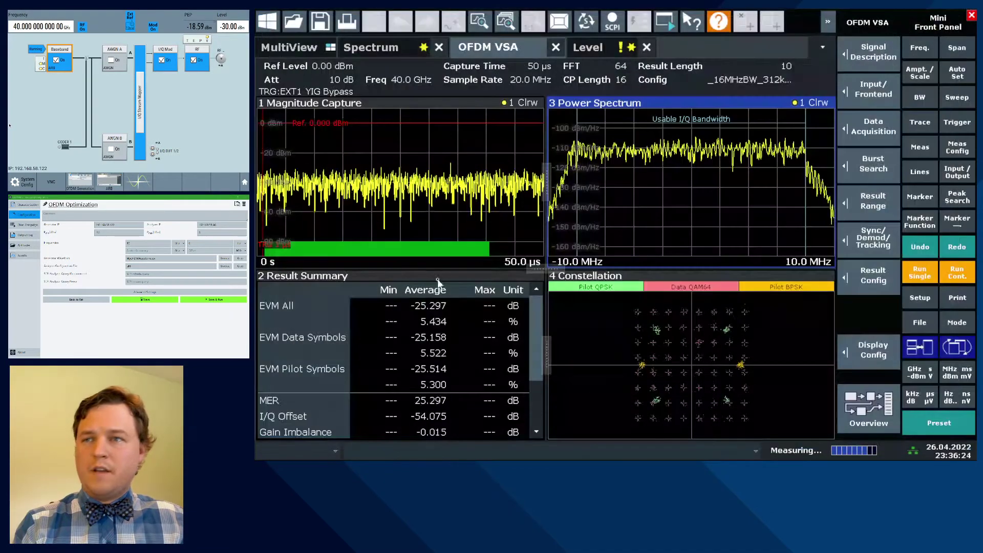
# Step: Get the SCPI query :FETC:SUMM:EVM:ALL:AVER? for the average overall EVM from the Result Summary and close the command list
pyautogui.rightClick(409, 341)
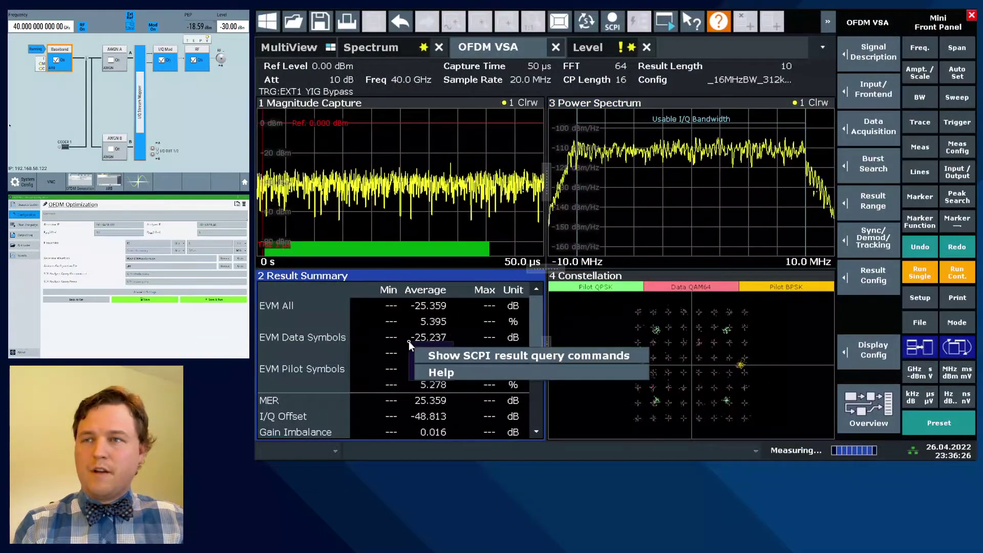
pyautogui.click(469, 355)
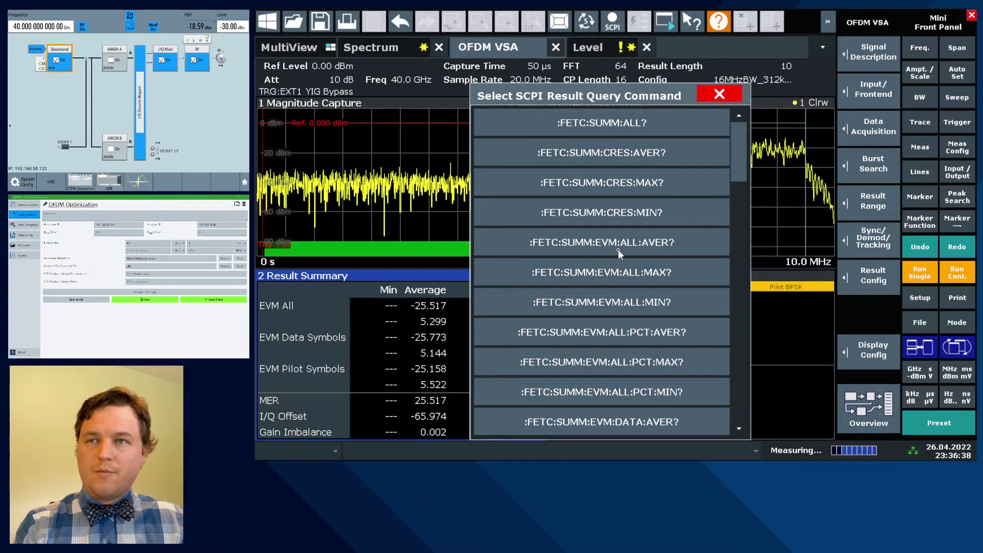
pyautogui.click(681, 245)
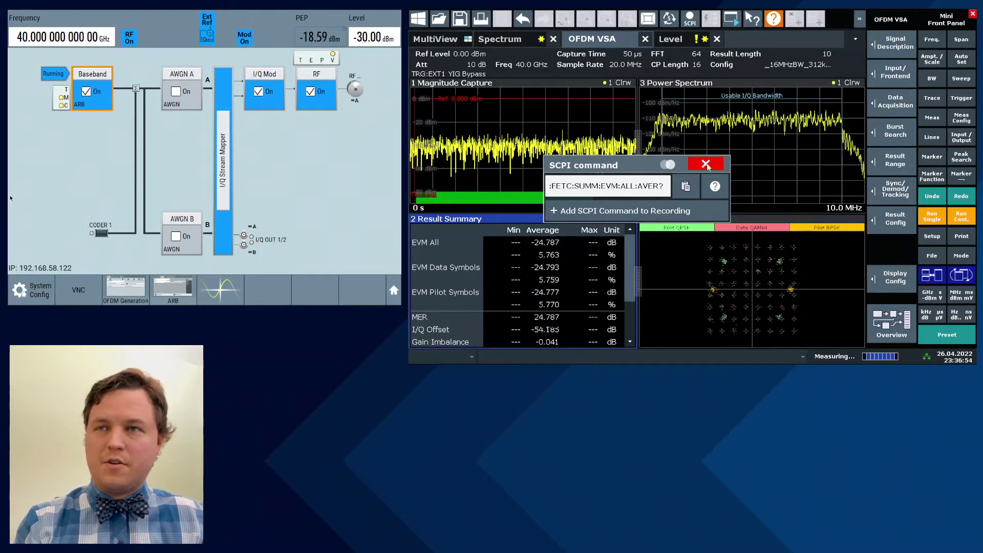
pyautogui.click(657, 187)
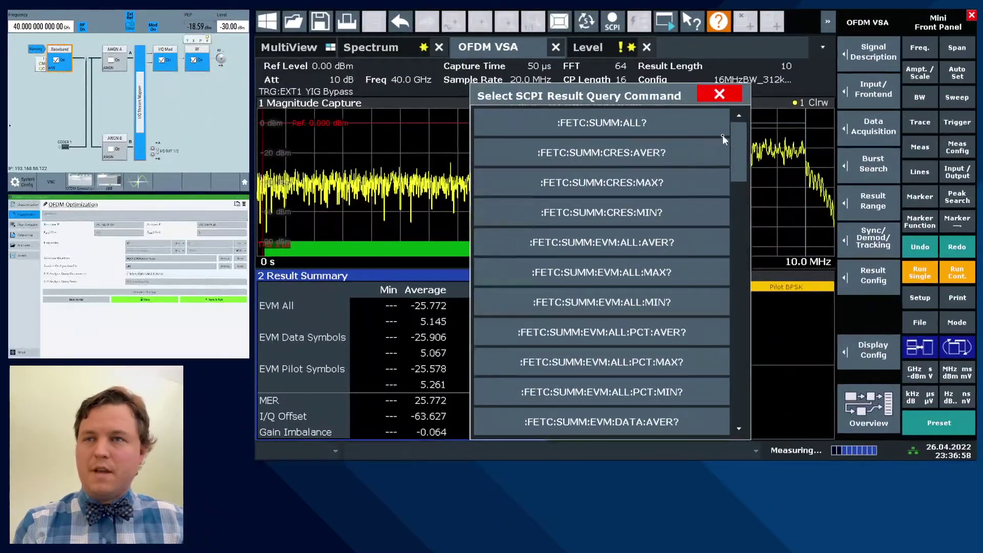
pyautogui.click(719, 94)
# Step: Get the SCPI query :FETC:SUMM:POW:AVER? for the average frame power from the Result Summary
pyautogui.moveTo(539, 311); pyautogui.dragTo(524, 405)
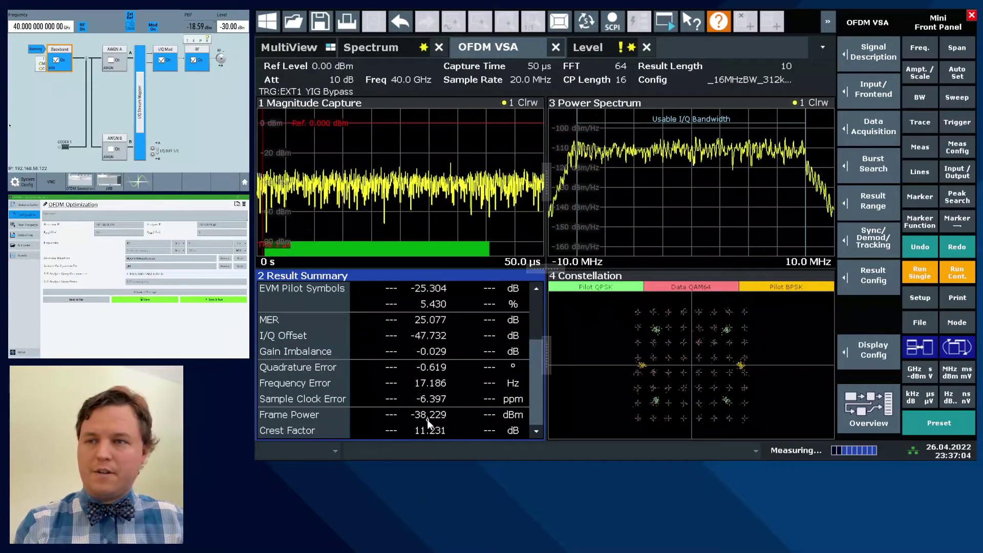
pyautogui.rightClick(469, 409)
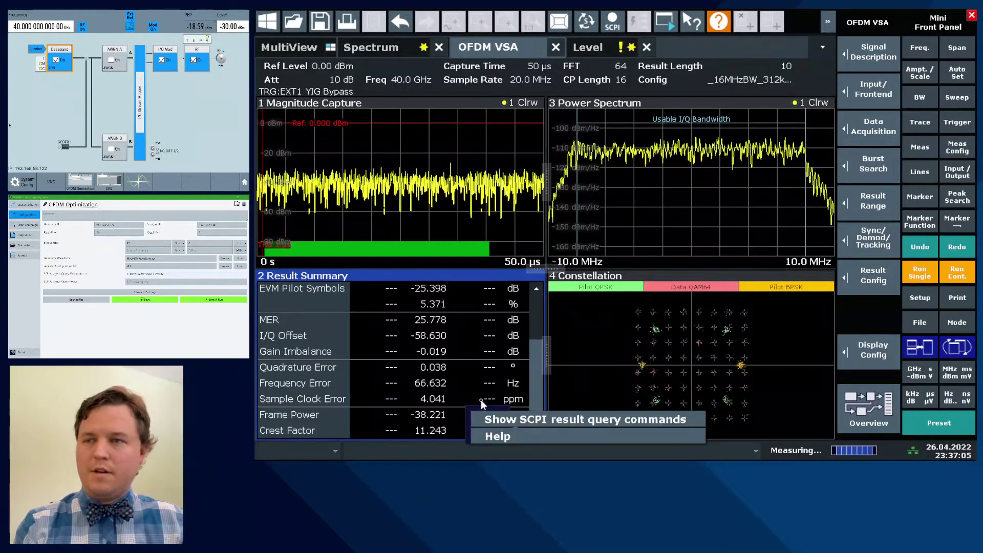
pyautogui.click(524, 421)
pyautogui.moveTo(792, 158); pyautogui.dragTo(793, 398)
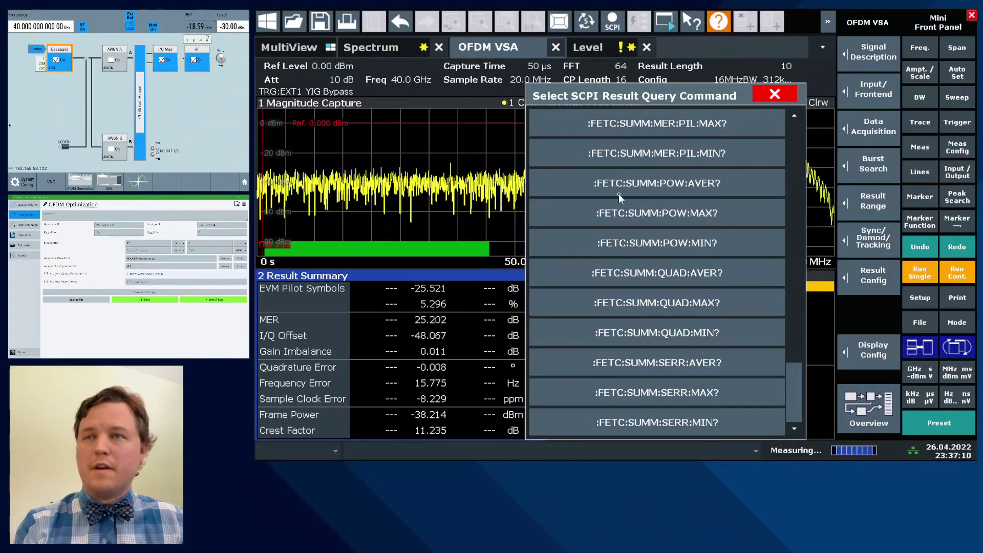
pyautogui.click(691, 185)
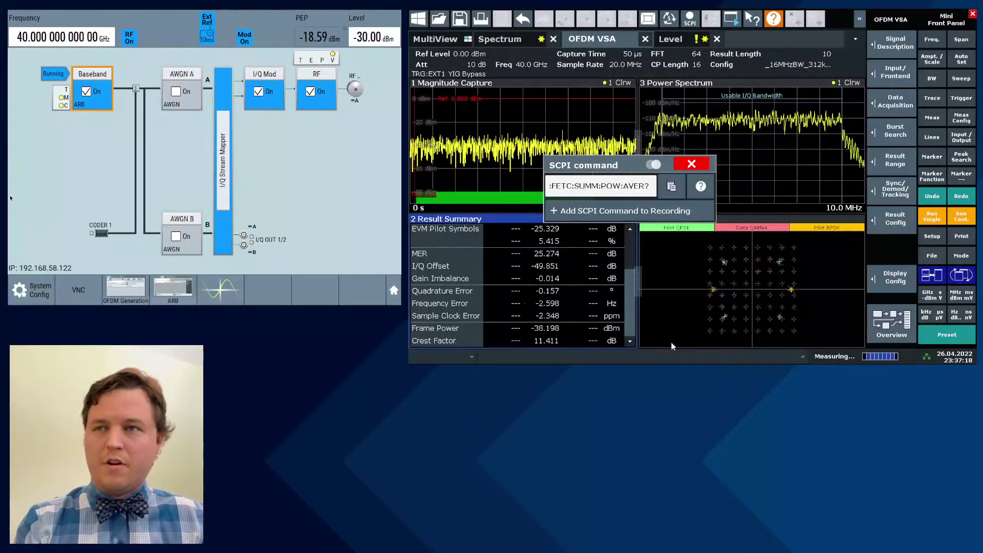
# Step: Look up the remote command help for the average frame power query and return to its command text
pyautogui.click(700, 186)
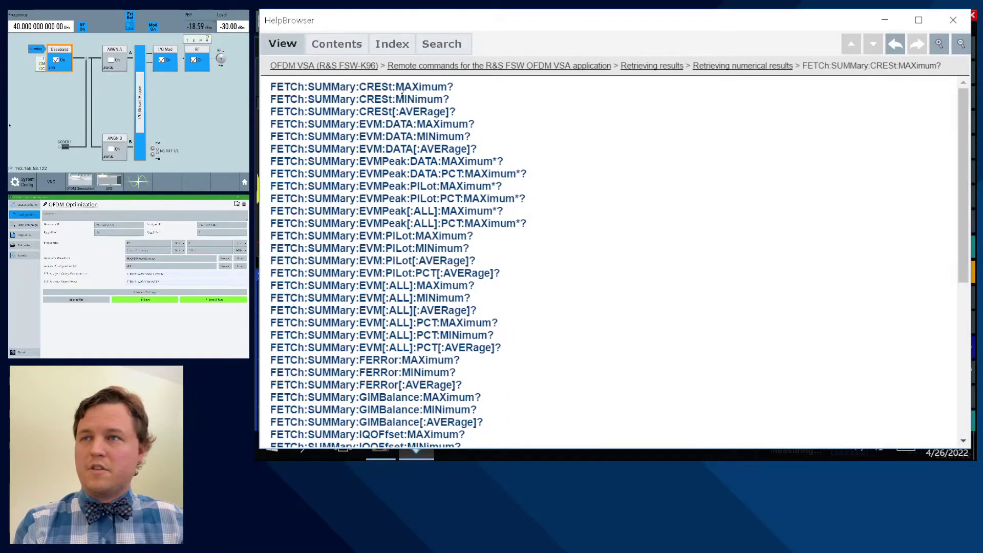
pyautogui.click(953, 21)
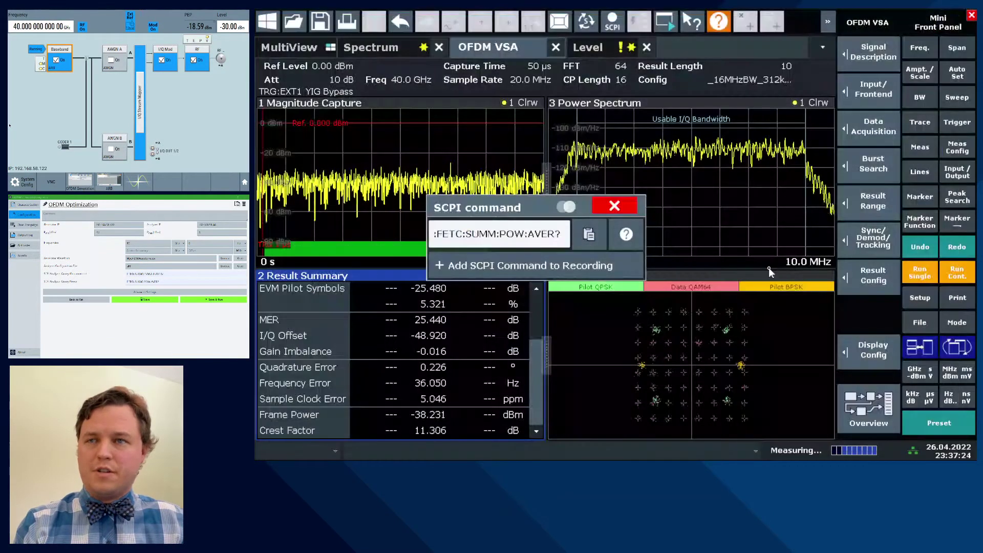
pyautogui.click(499, 234)
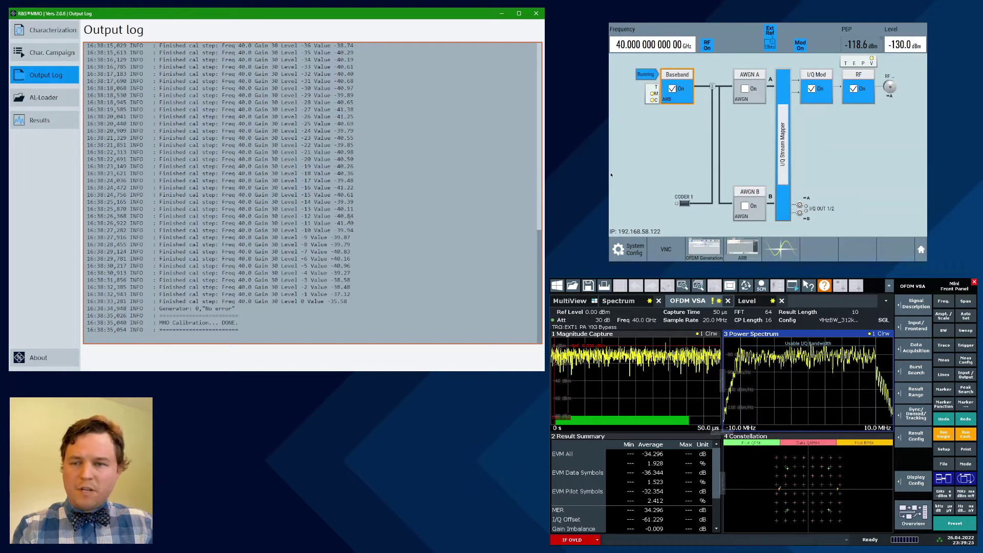
# Step: Review the calibration steps in the MMO output log and show the OFDM Optimization plot for MyOFDMWaveform in the results
pyautogui.scroll(17, 350, 219)
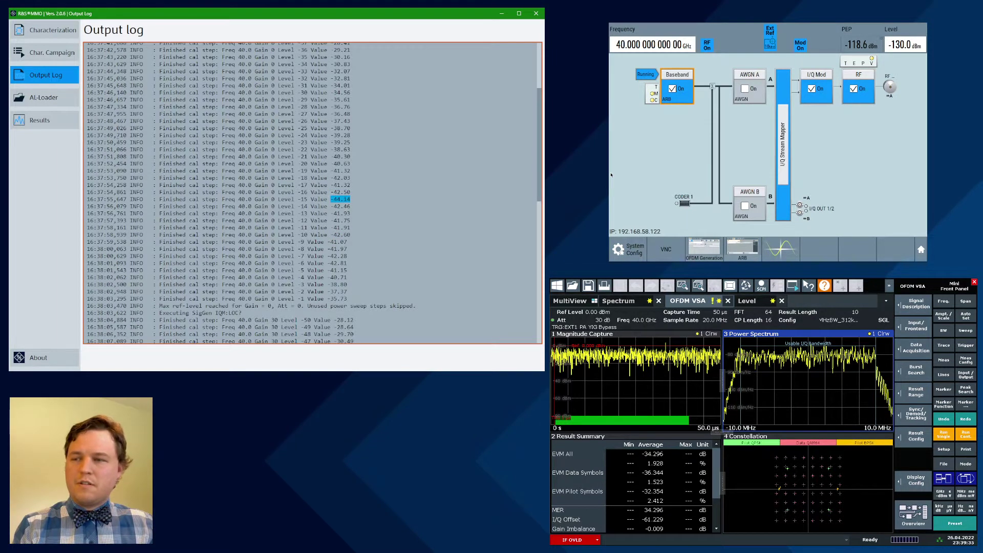
pyautogui.click(52, 121)
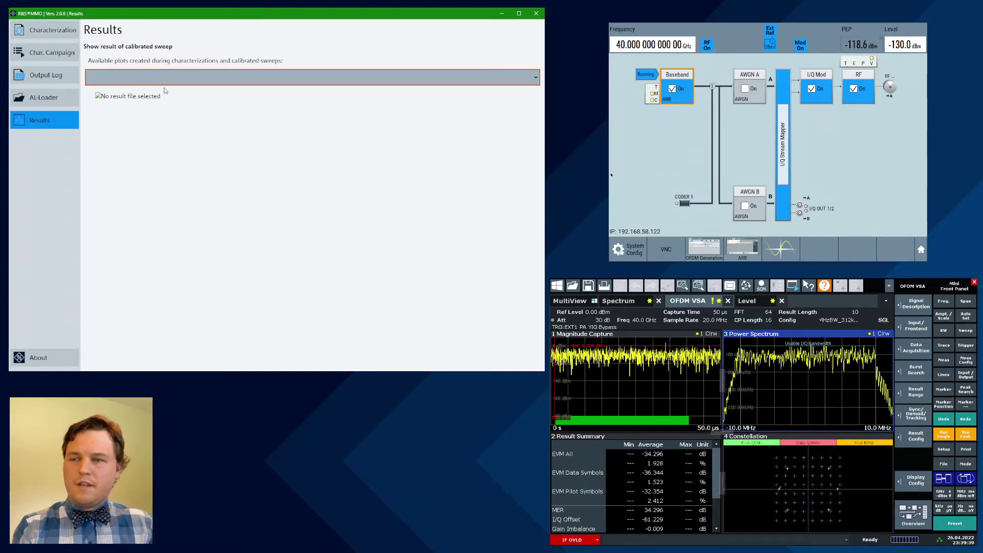
pyautogui.click(206, 91)
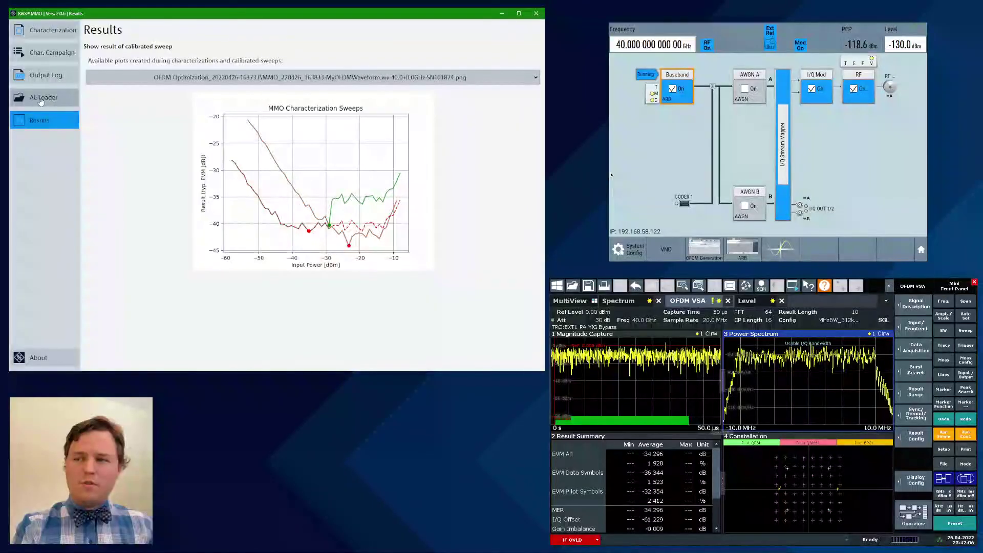
# Step: Load the OFDM Optimization autolevel file for MyOFDMWaveform as the analyzer's custom autolevel
pyautogui.click(41, 101)
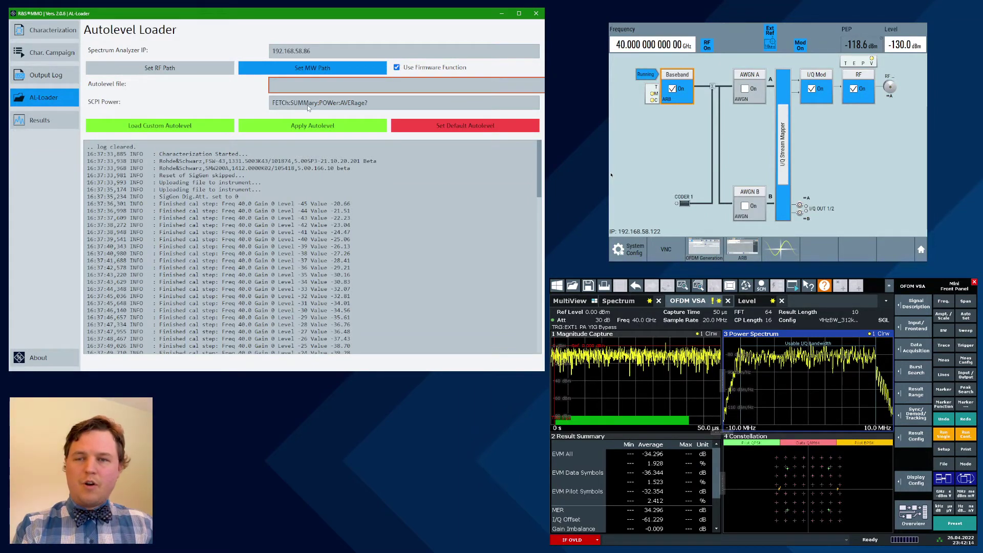
pyautogui.click(318, 88)
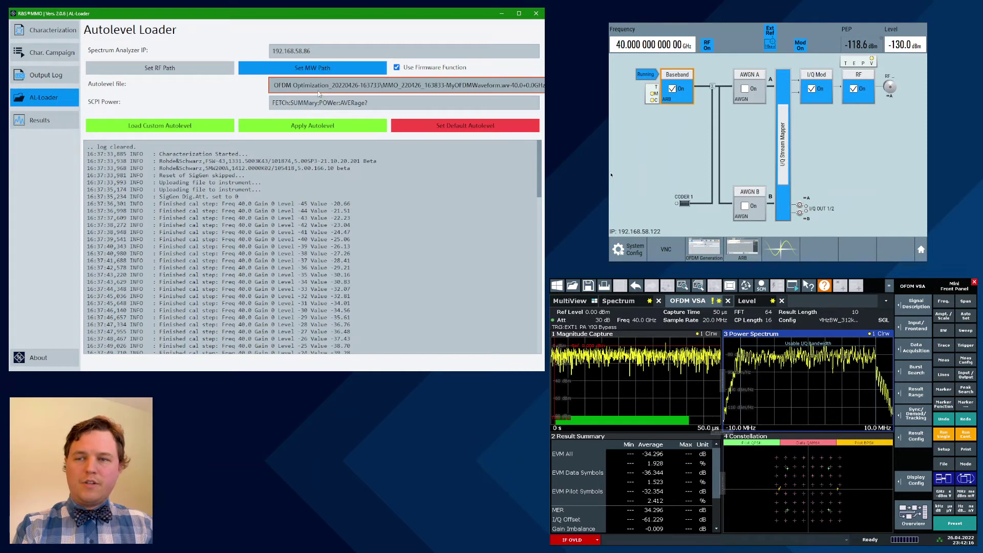
pyautogui.click(188, 126)
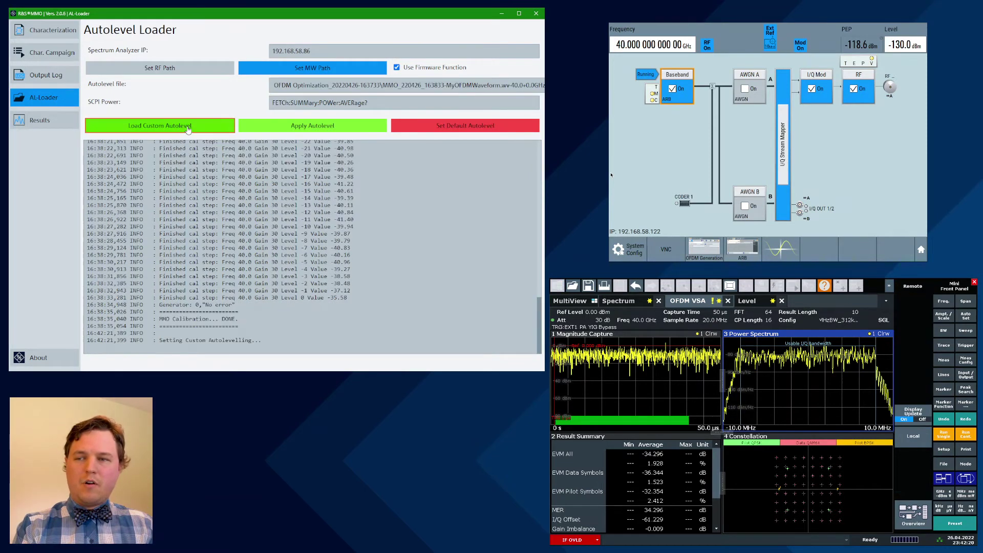
pyautogui.click(298, 127)
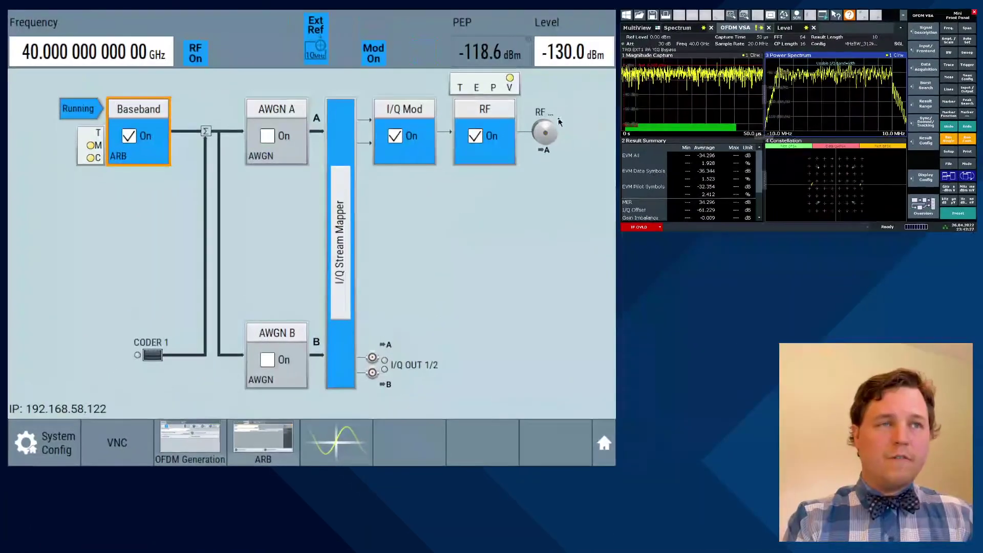
# Step: Set the signal generator's output level to -30 dBm
pyautogui.click(562, 66)
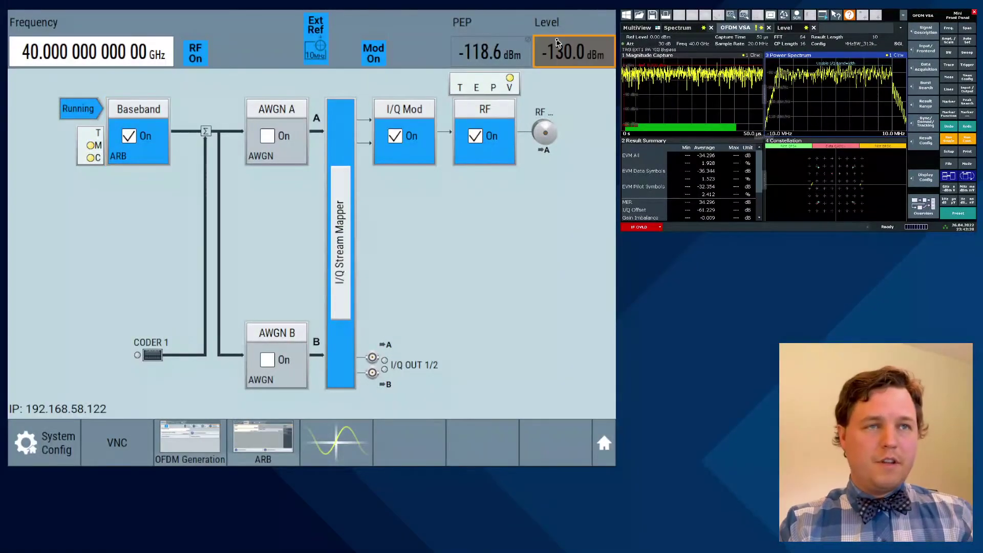
pyautogui.click(562, 66)
pyautogui.press('BackSpace')
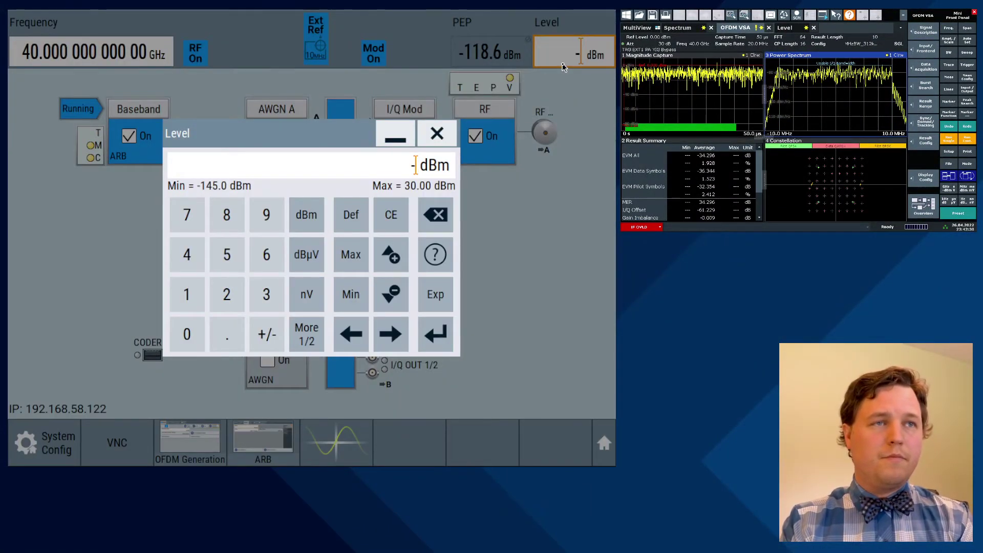
pyautogui.write('-30')
pyautogui.press('Return')
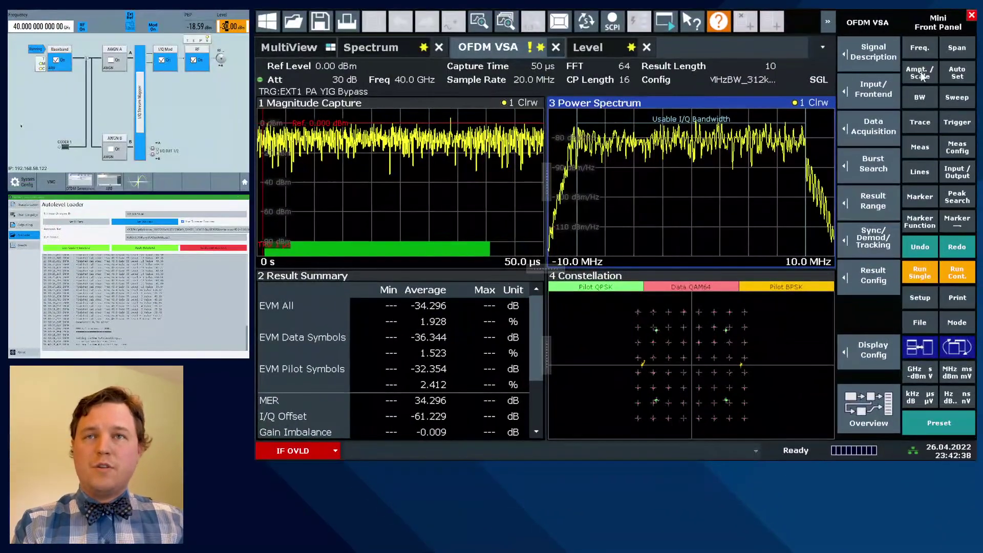
# Step: Check the analyzer's amplitude configuration for reference level, attenuation and preamplifier, and bring up its Auto Set functions
pyautogui.click(944, 315)
pyautogui.click(876, 351)
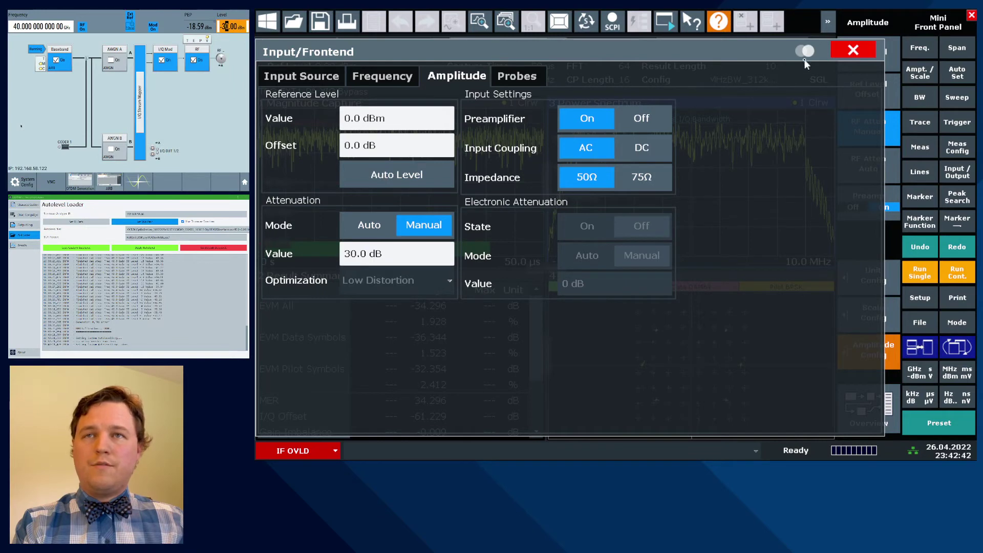
pyautogui.click(845, 52)
pyautogui.click(966, 79)
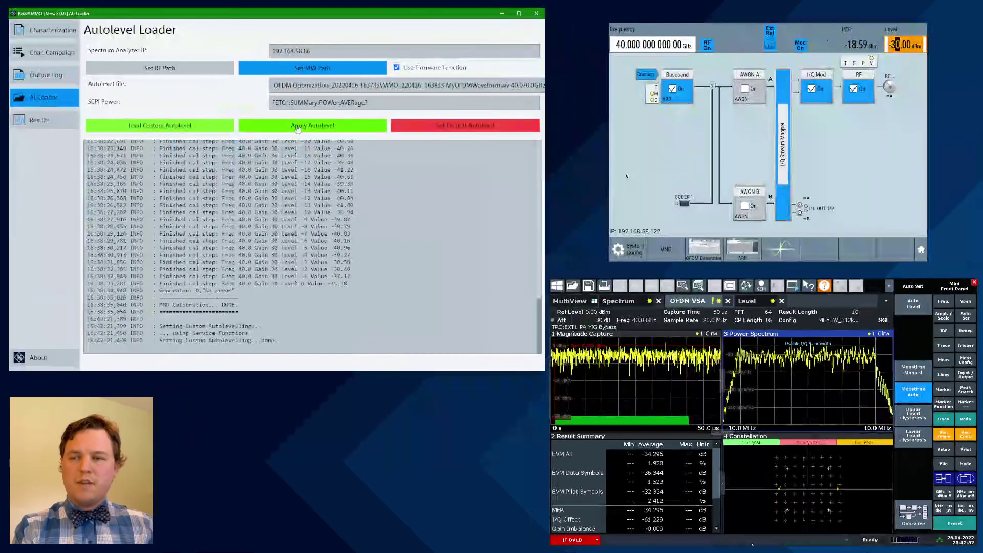
# Step: Apply the custom autolevel to the analyzer twice and review the amplitude configuration it sets
pyautogui.click(297, 127)
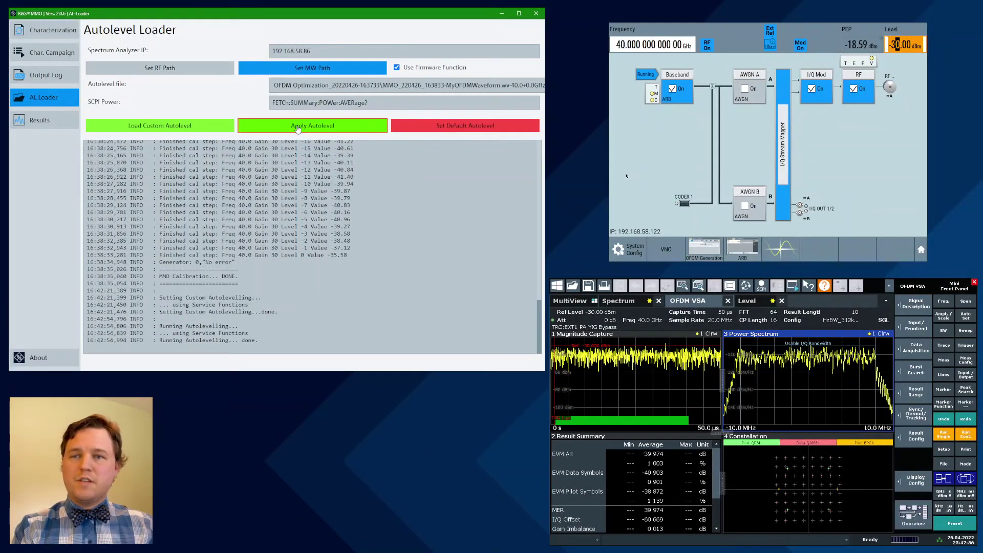
pyautogui.click(298, 127)
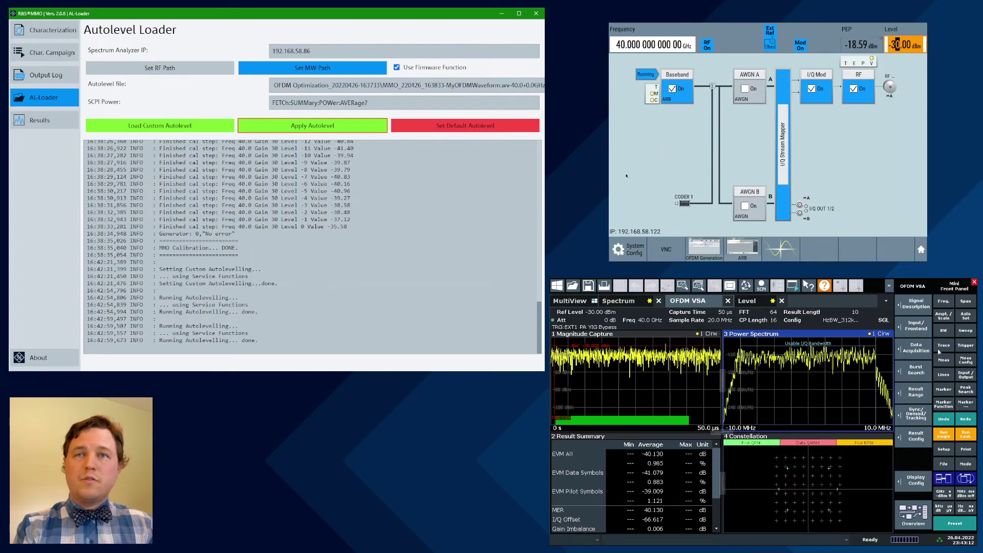
pyautogui.click(942, 316)
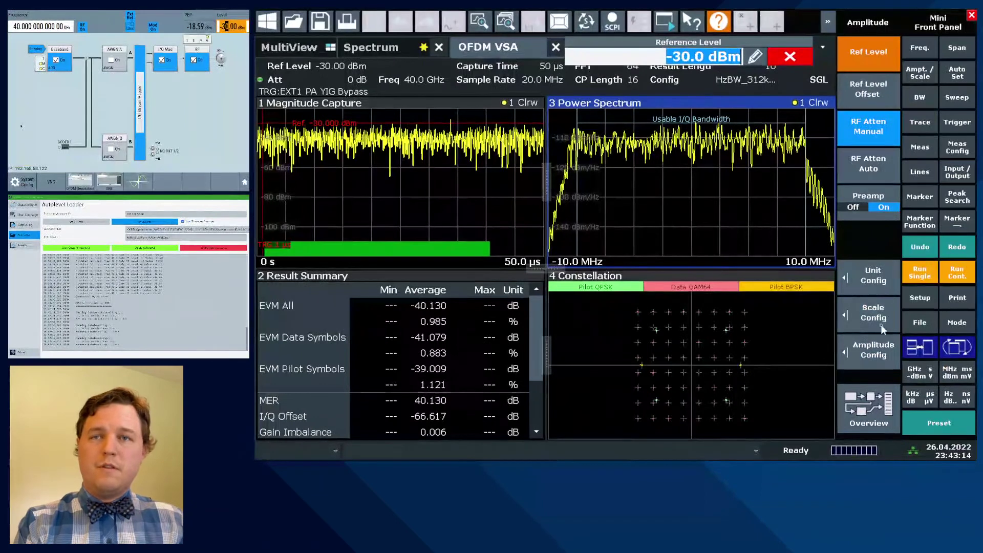
pyautogui.click(878, 354)
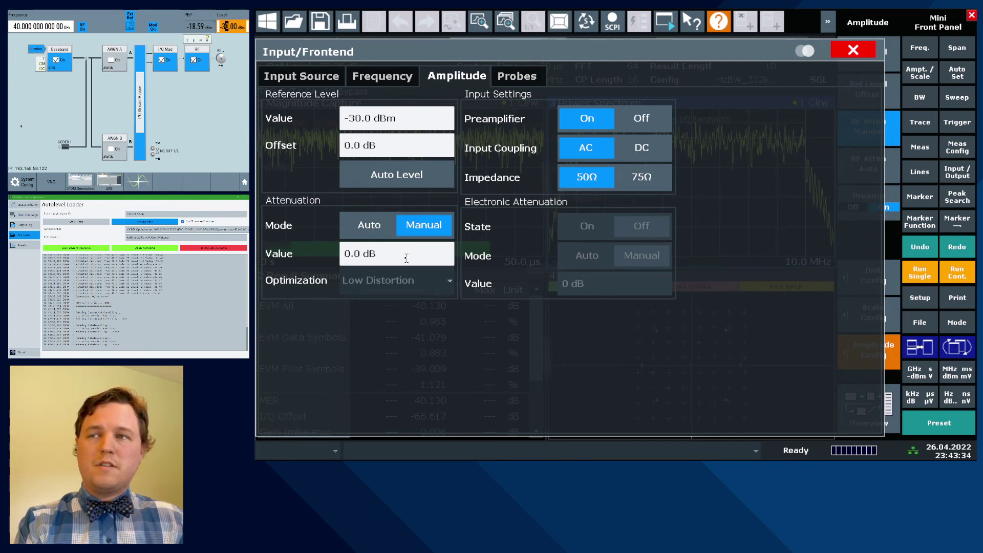
pyautogui.click(851, 55)
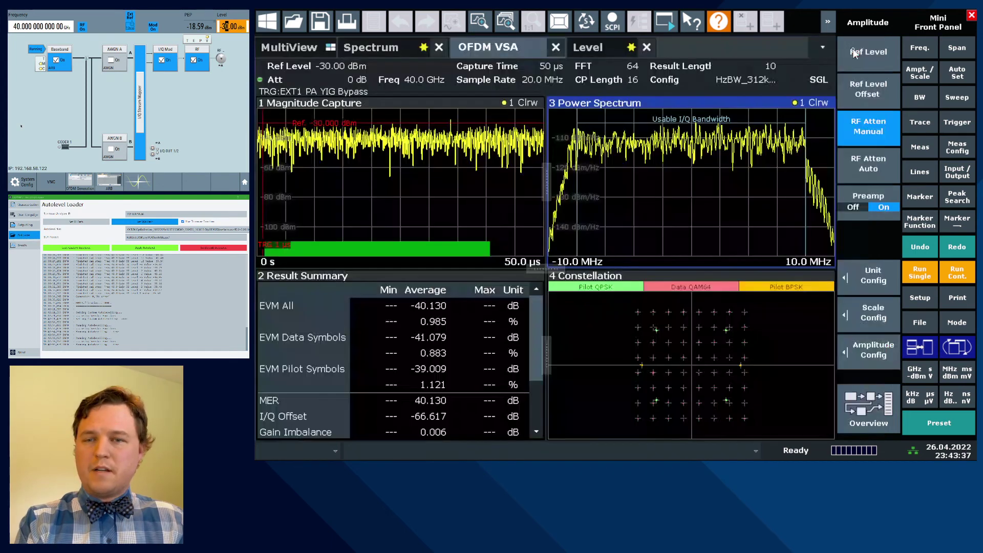
# Step: Reset the analyzer to the default autolevel and apply it to the current signal
pyautogui.click(195, 249)
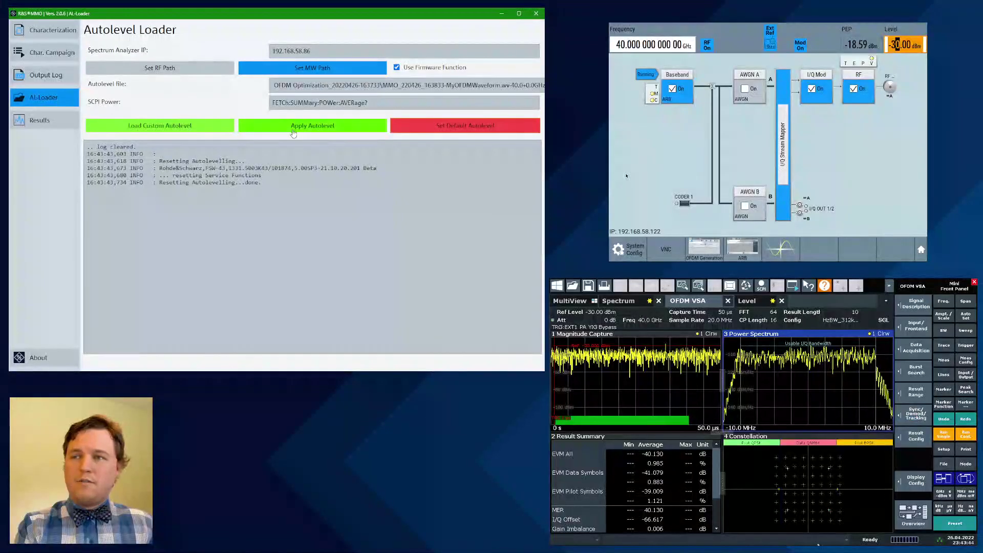
pyautogui.click(275, 128)
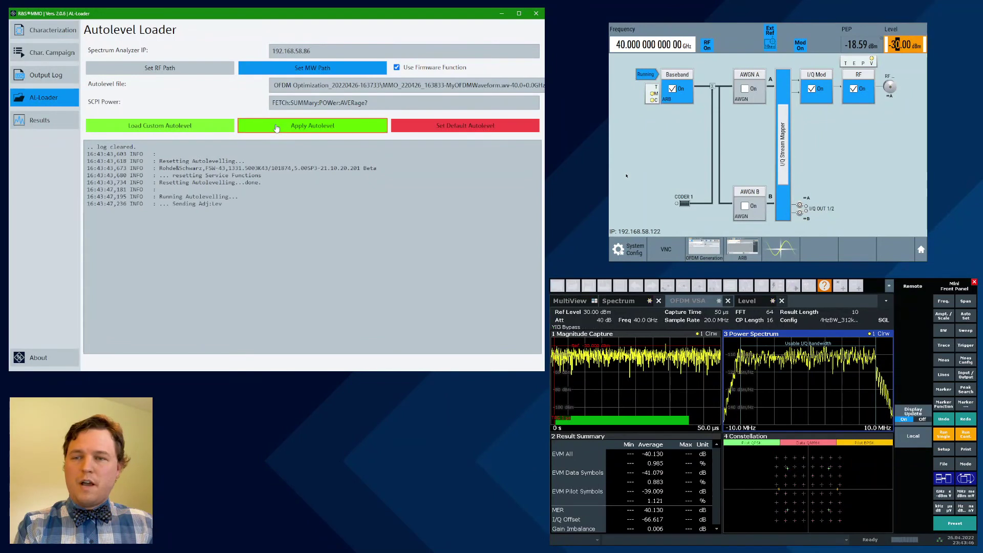